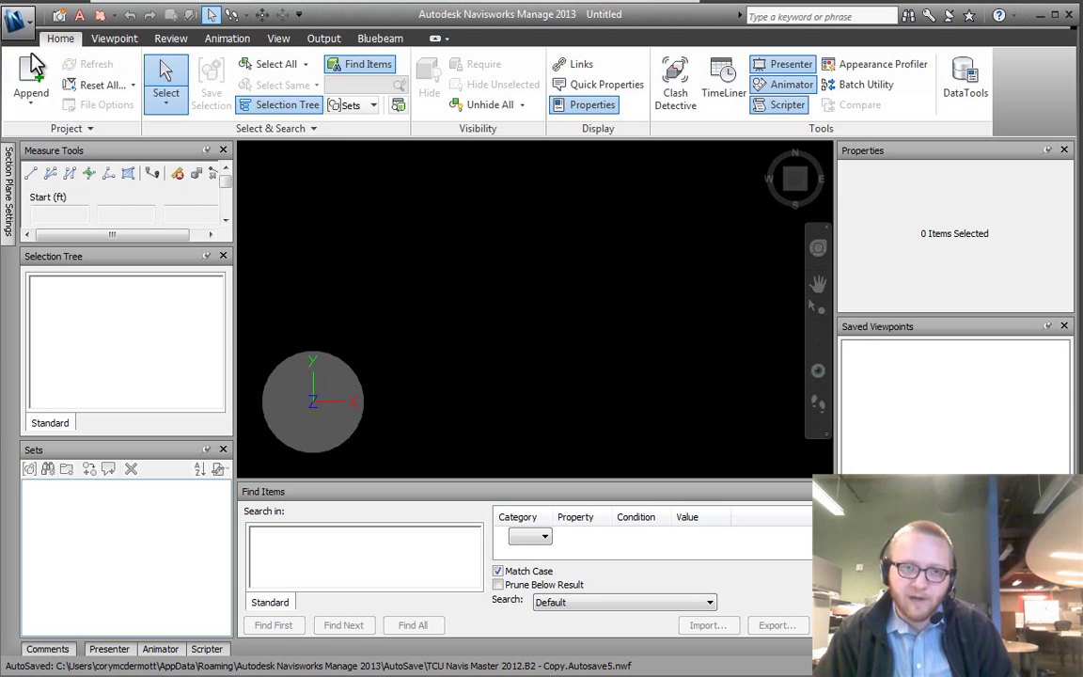
left_click(30, 111)
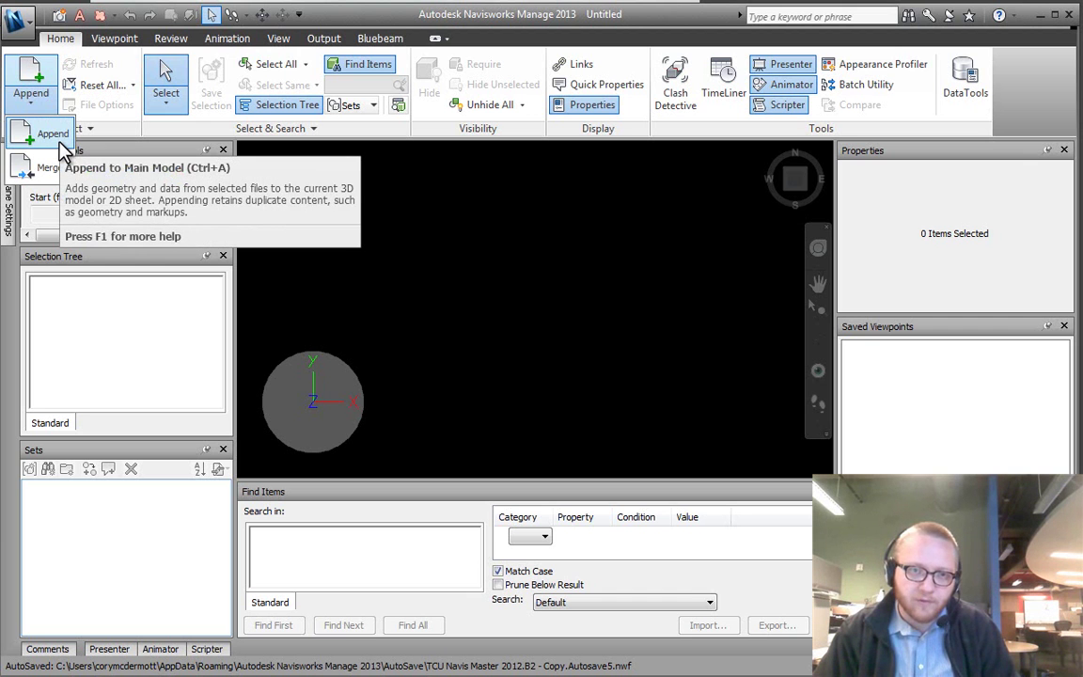
left_click(45, 107)
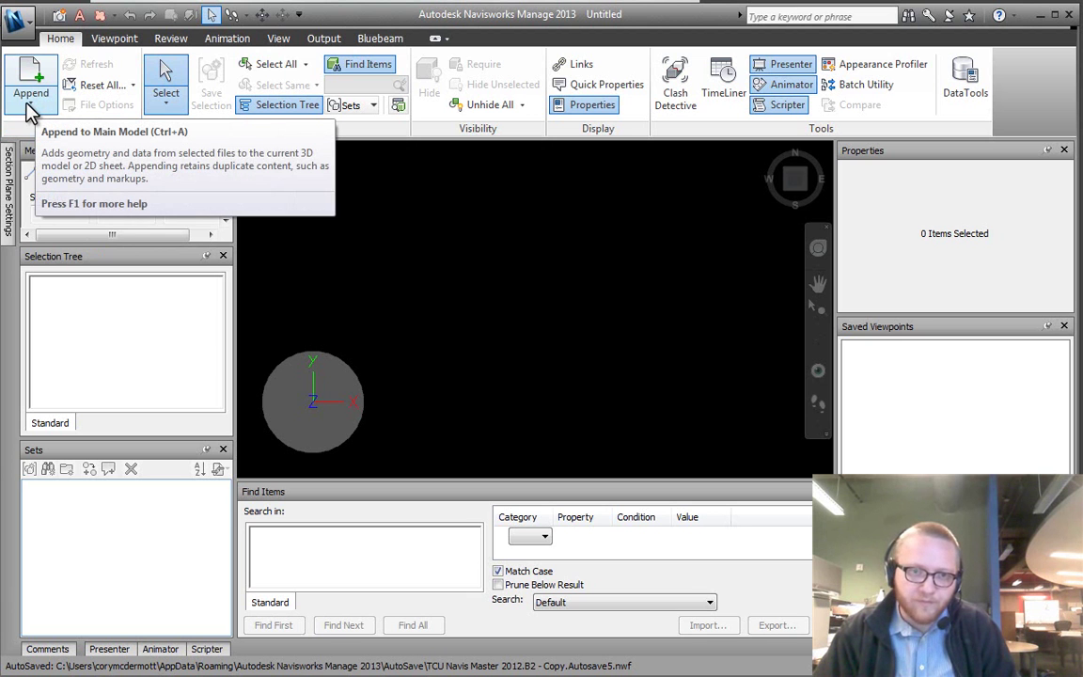
left_click(29, 106)
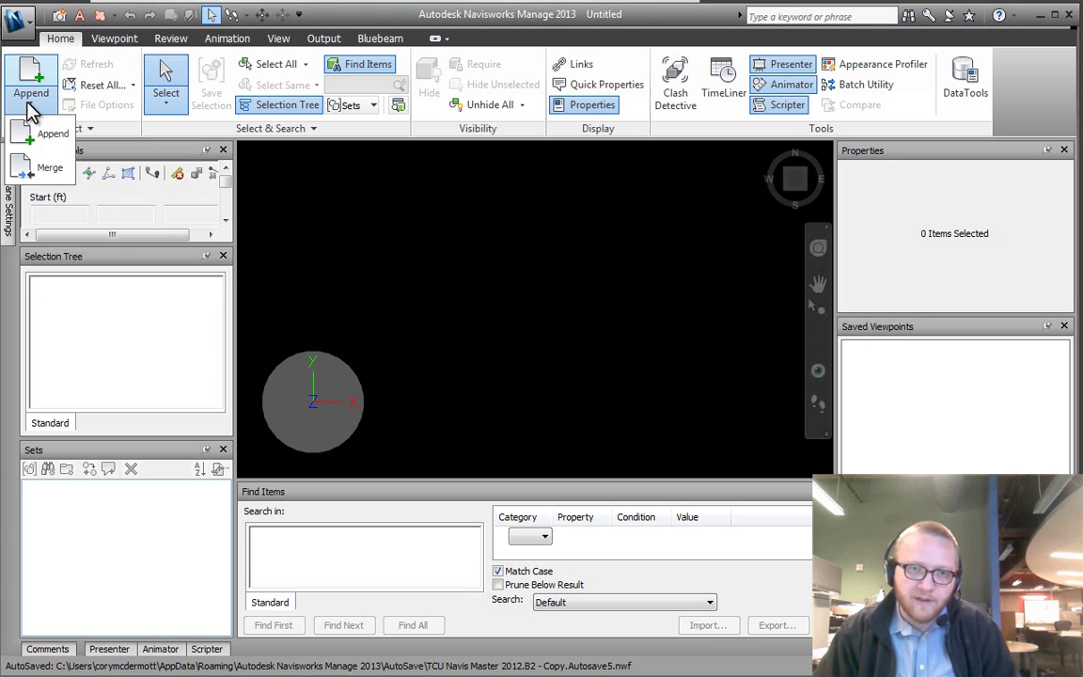
left_click(34, 108)
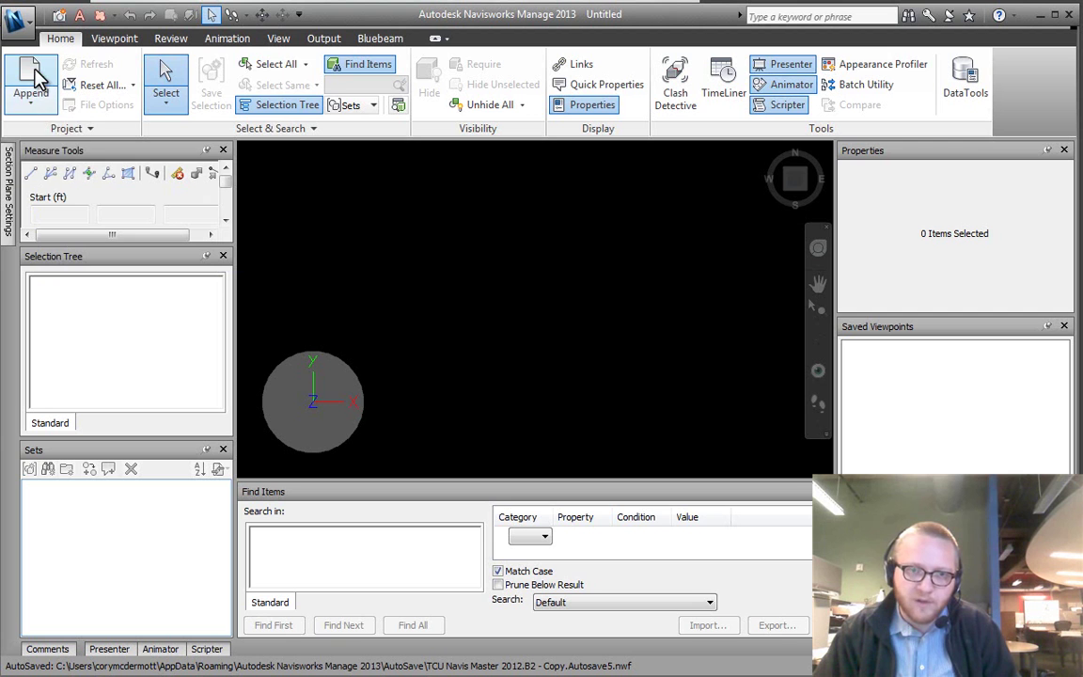
- Start appending a model and browse to the NavisWorks folder on the Desktop
left_click(35, 73)
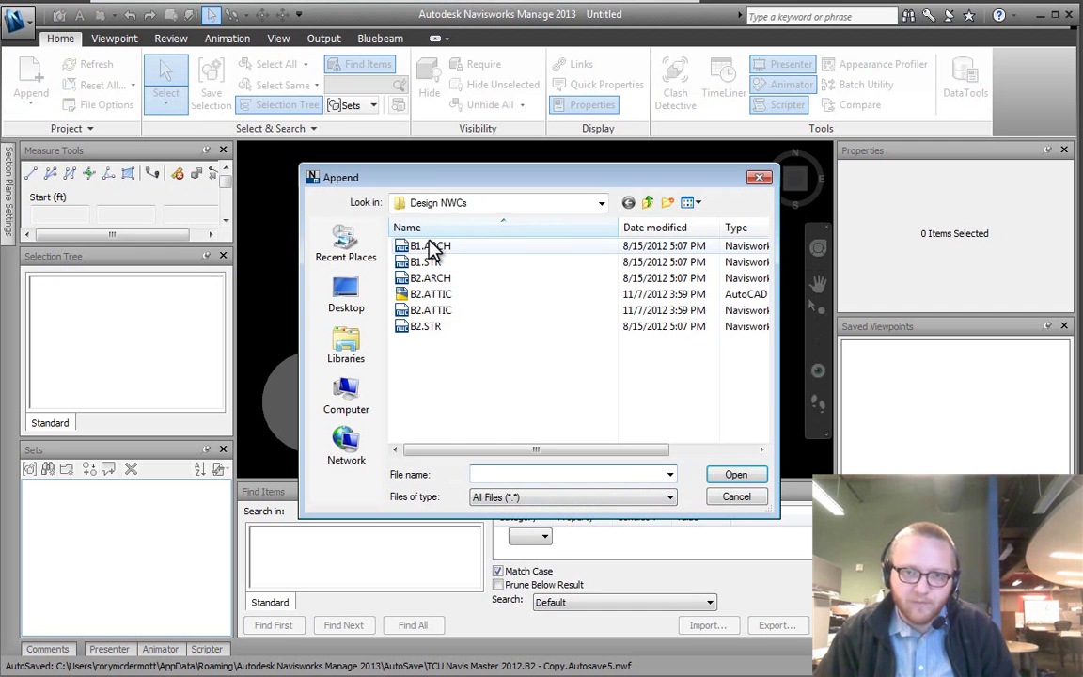
left_click(367, 296)
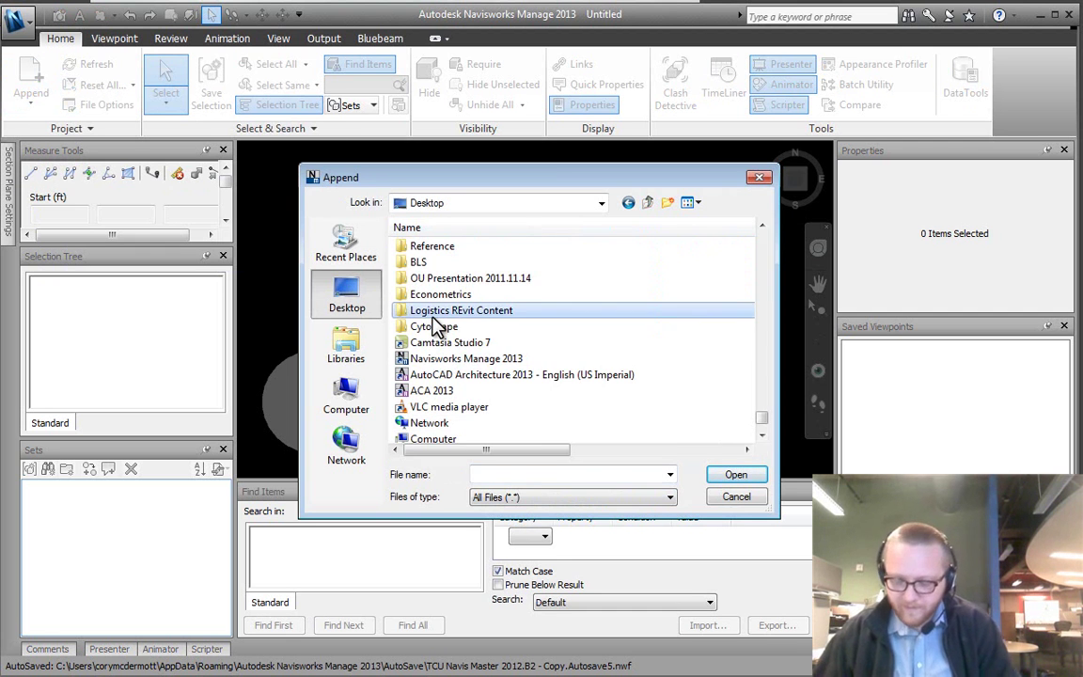
key("n")
key("m")
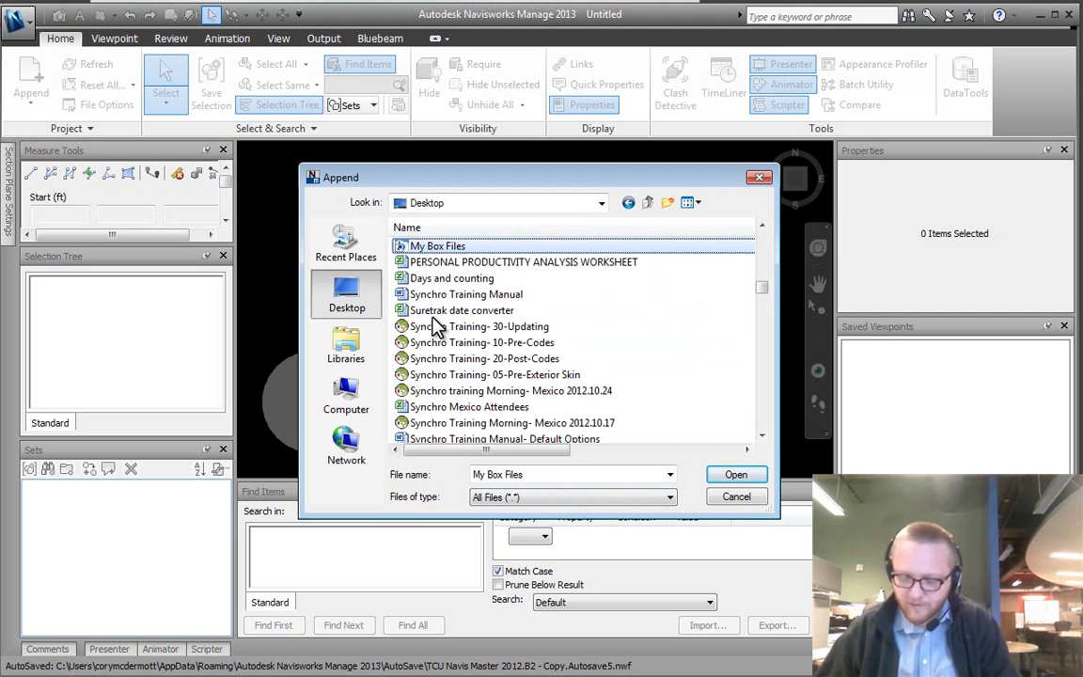
key("n")
scroll(442, 320, "down", 10)
scroll(449, 320, "down", 10)
scroll(449, 319, "up", 2)
scroll(449, 319, "up", 10)
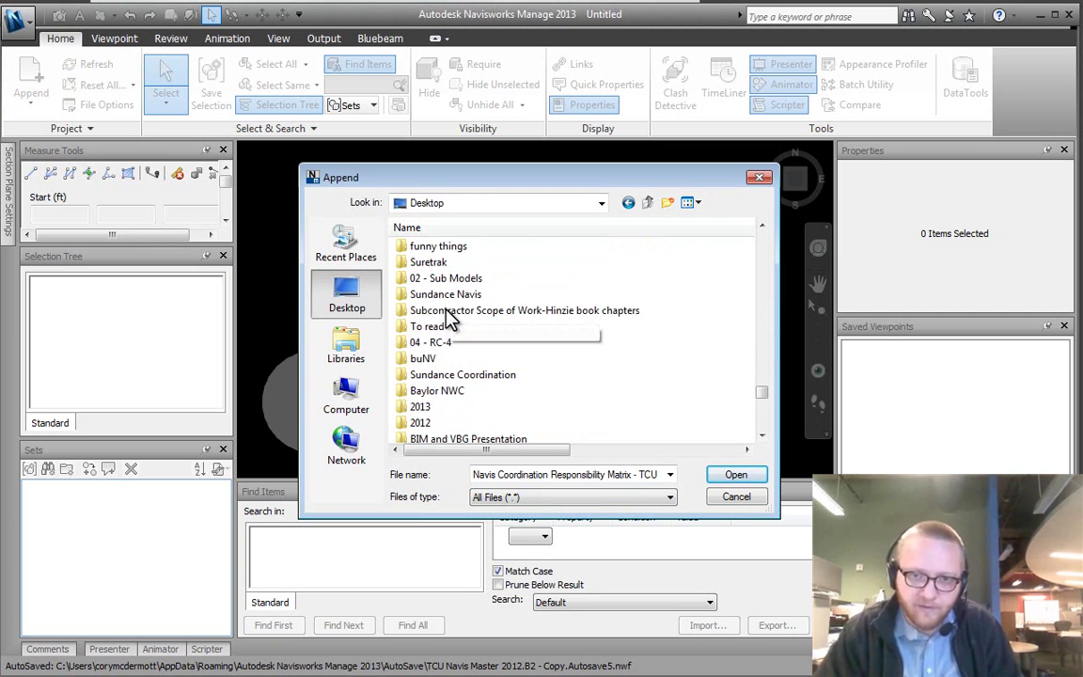
scroll(448, 314, "up", 3)
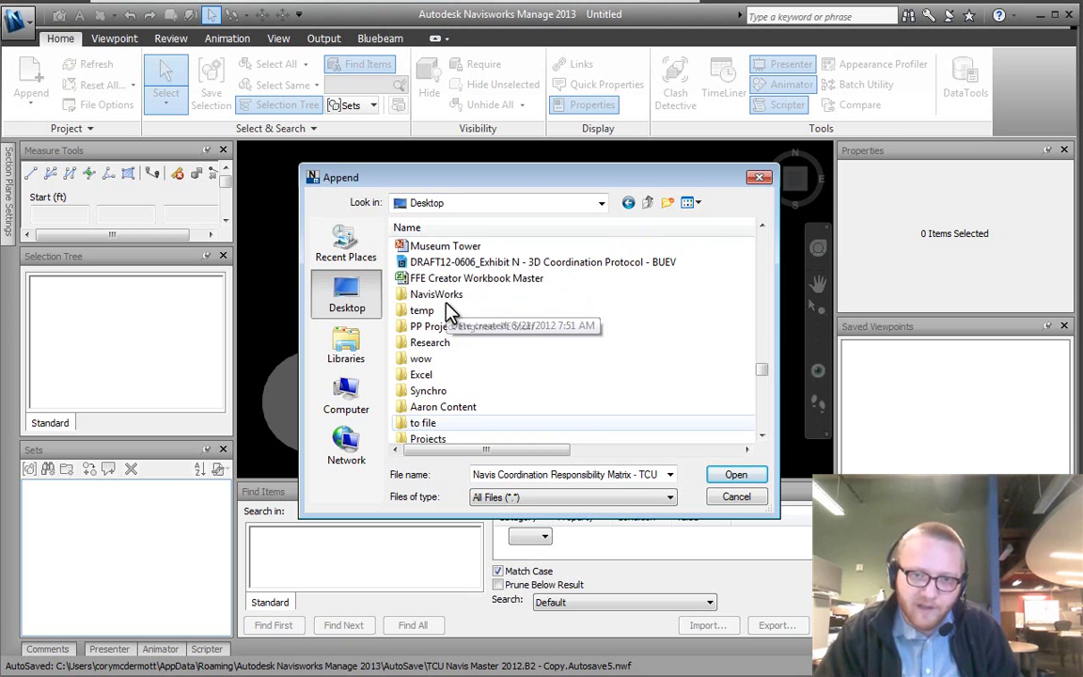
double_click(434, 297)
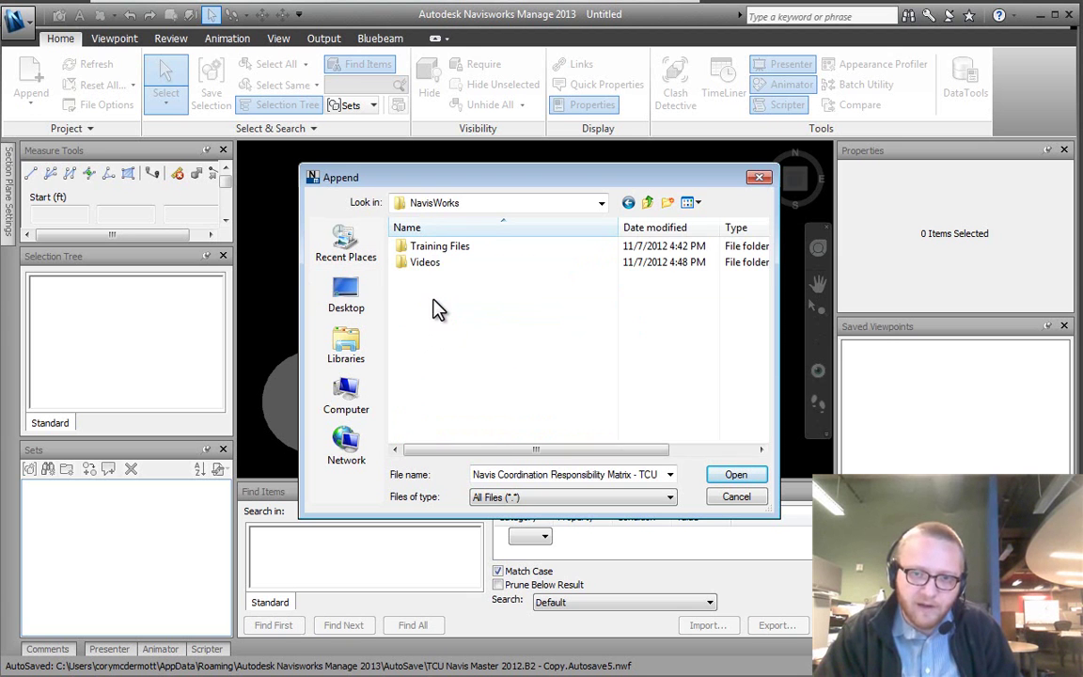
- Append the Structure model from the Training Files folder to the empty project
double_click(427, 248)
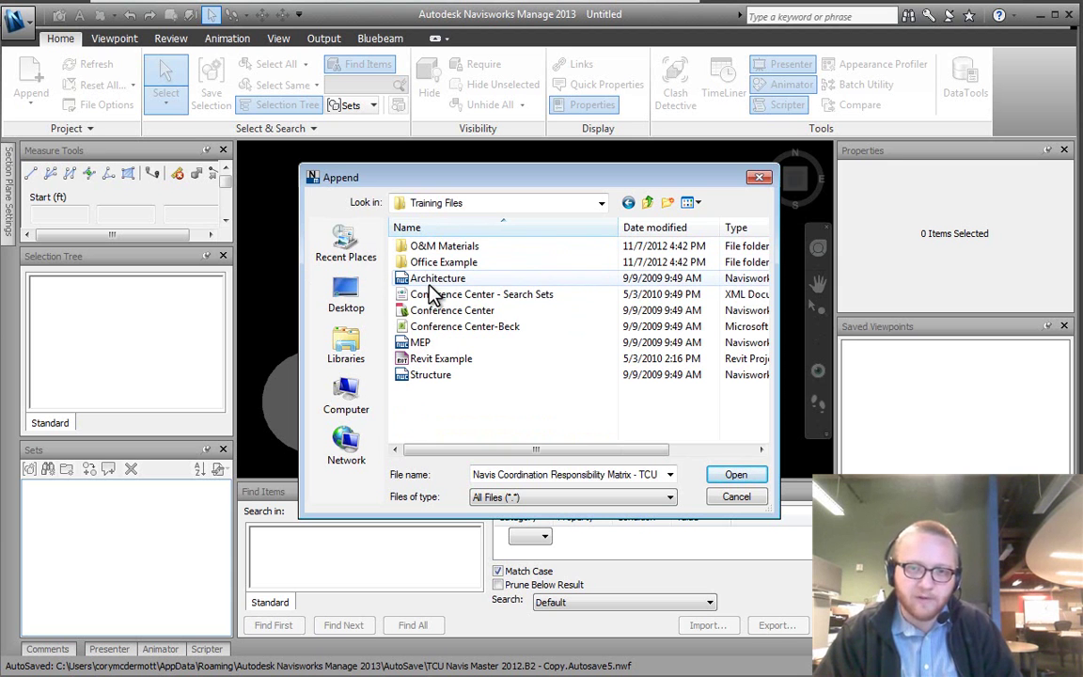
left_click(422, 380)
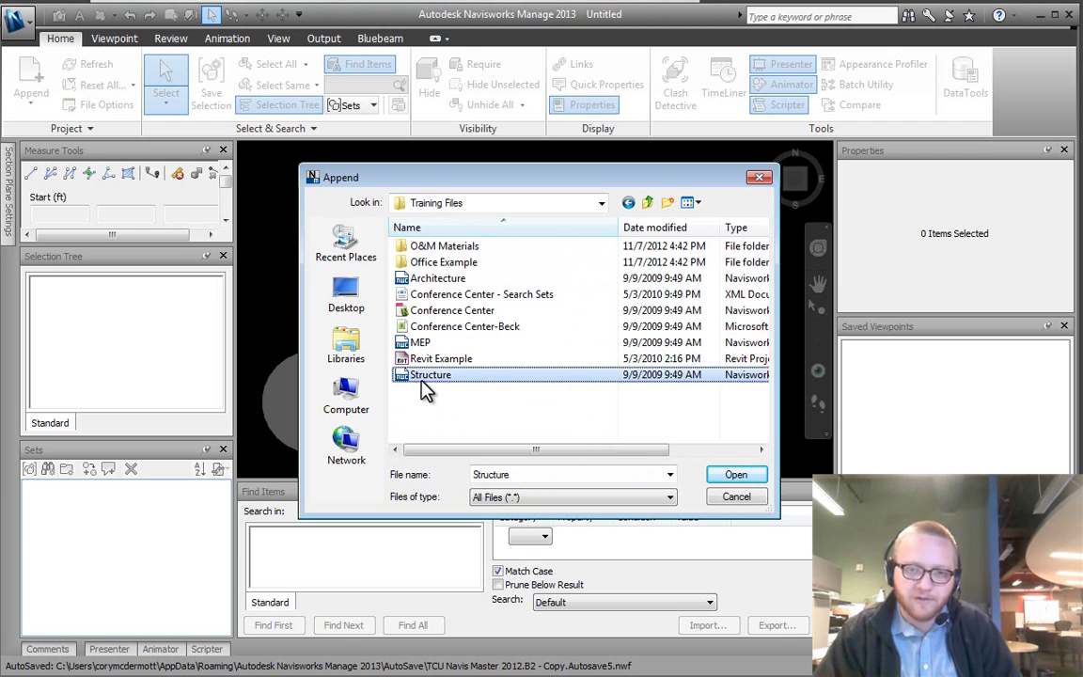
left_click(730, 478)
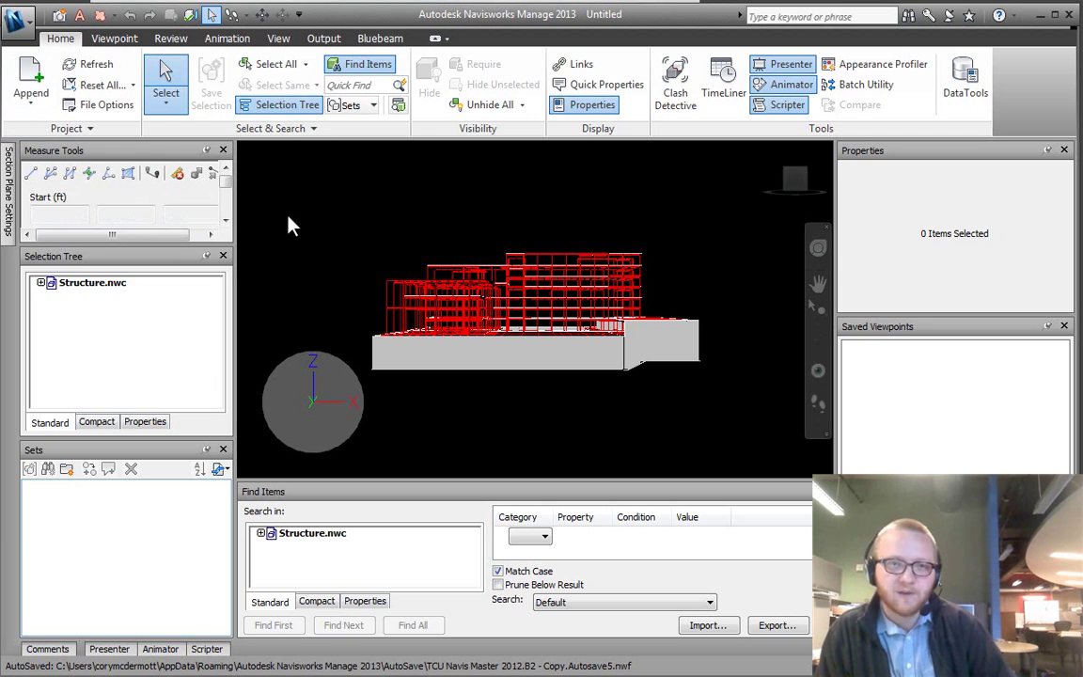
- Append the Architecture and MEP models together from the Training Files folder, leaving Structure out of the selection
left_click(31, 92)
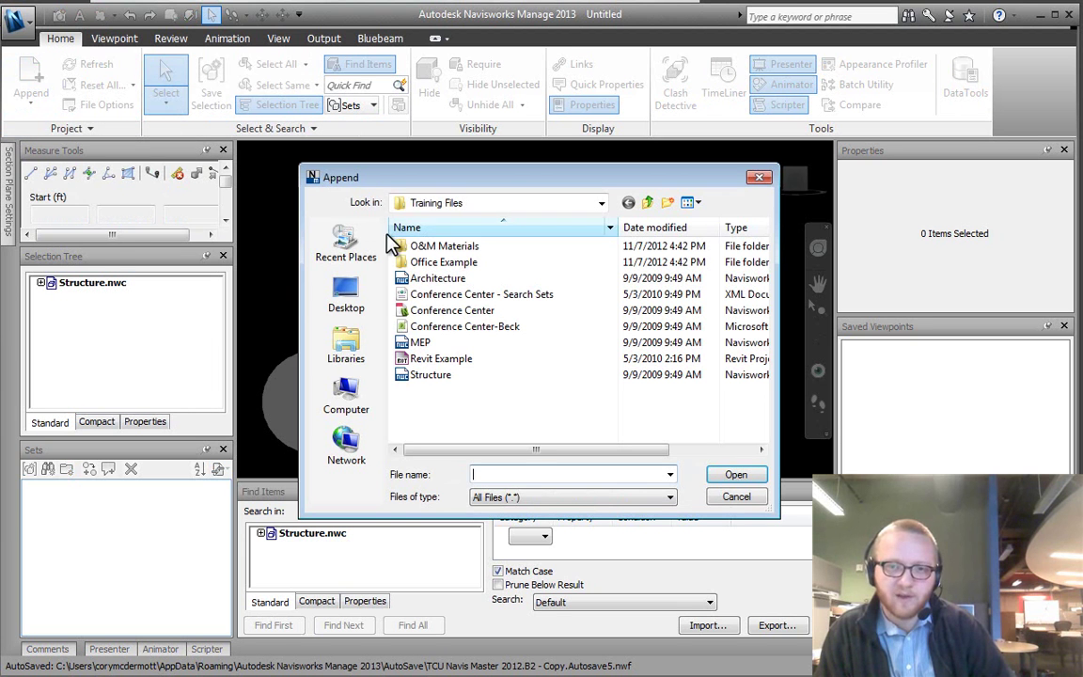
left_click(422, 344)
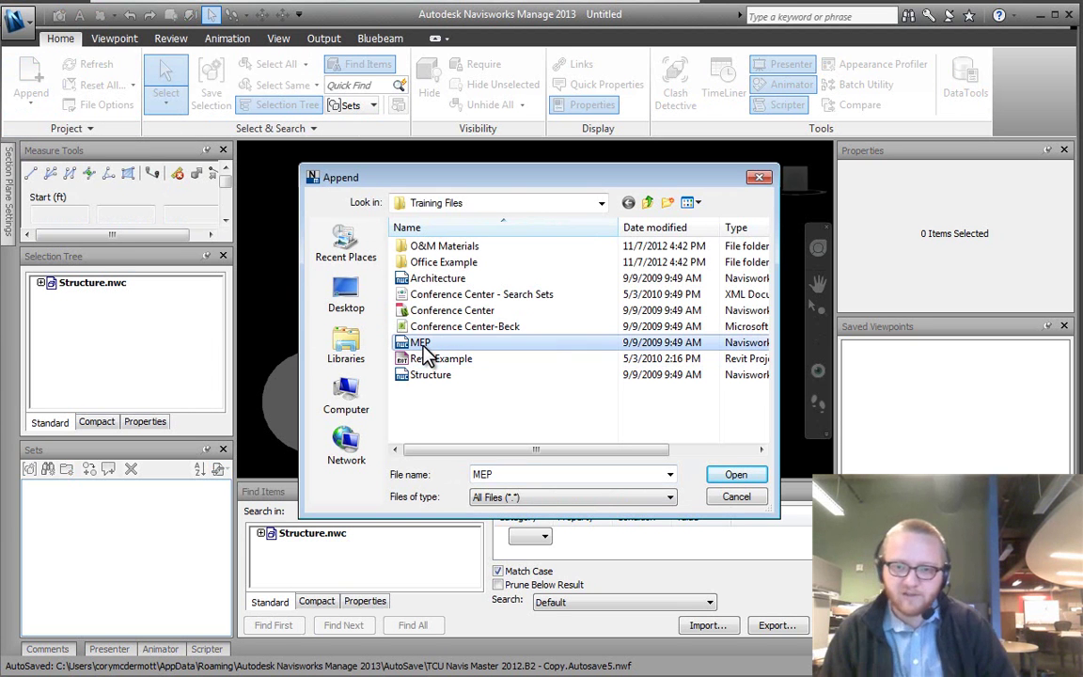
left_click(425, 344)
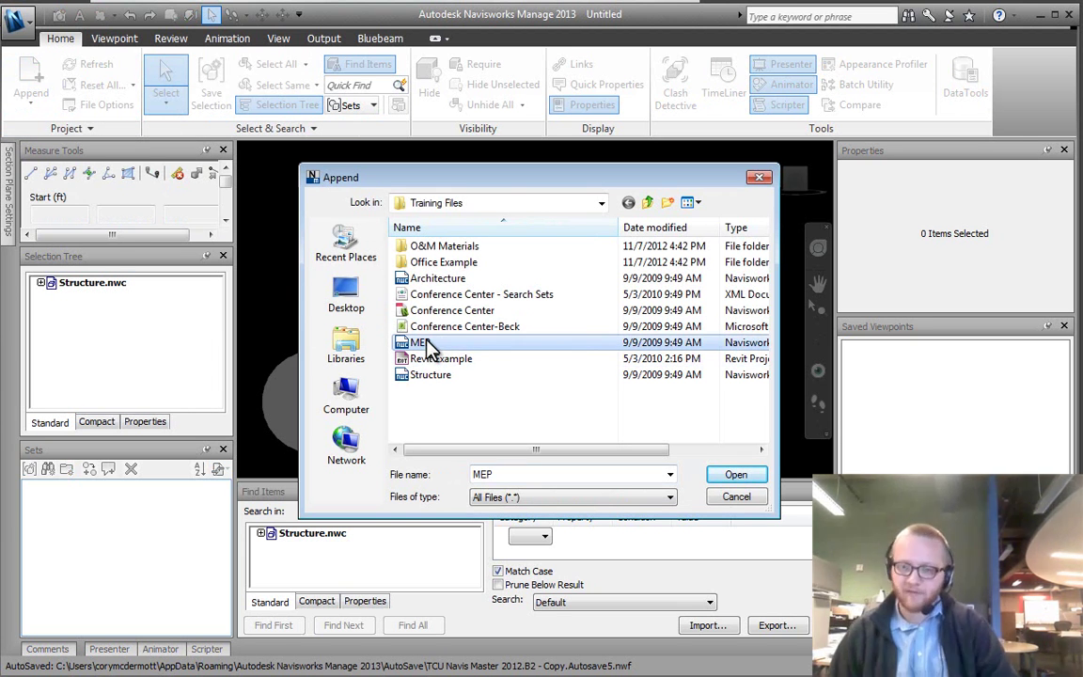
left_click(428, 375, "ctrl")
left_click(428, 278, "ctrl")
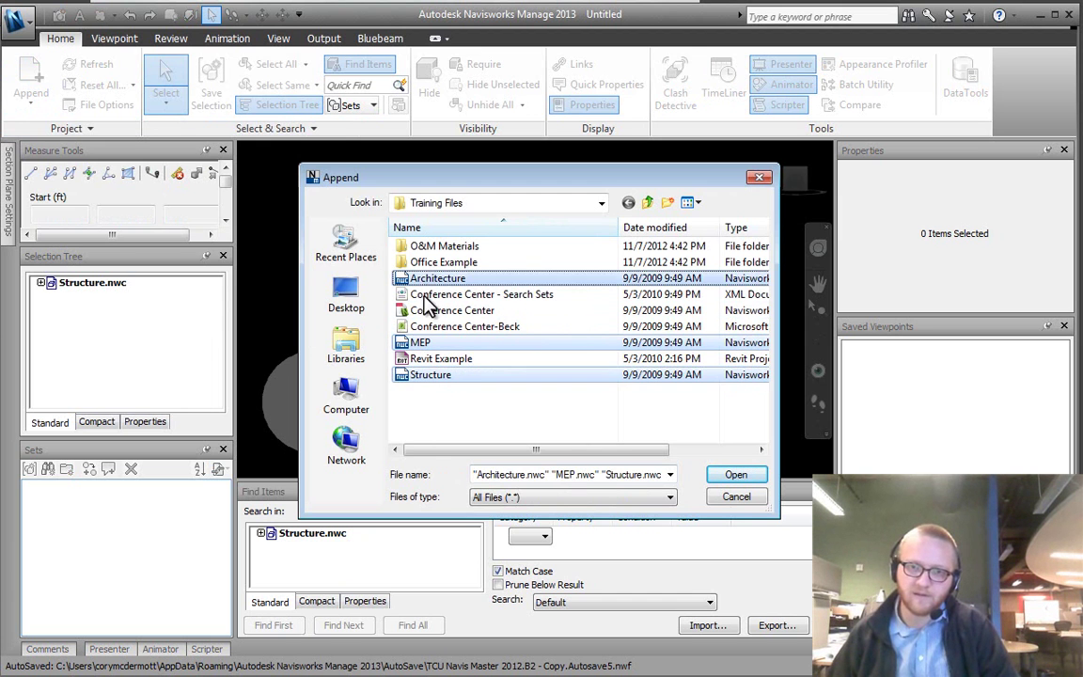
left_click(420, 378, "ctrl")
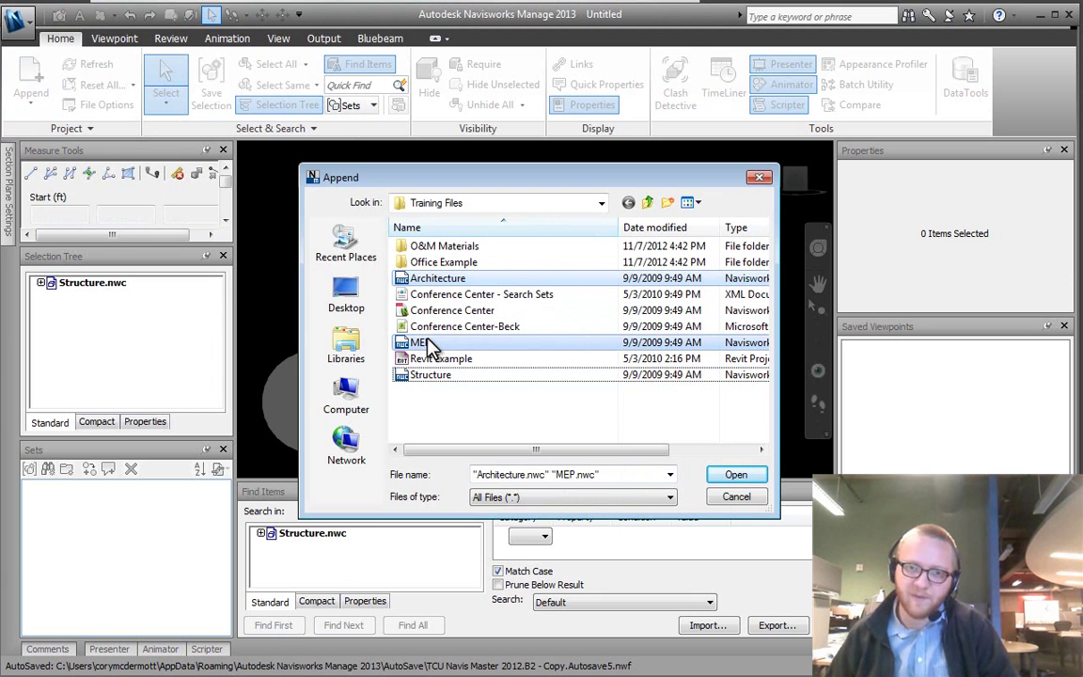
left_click(440, 376, "ctrl")
left_click(460, 376, "ctrl")
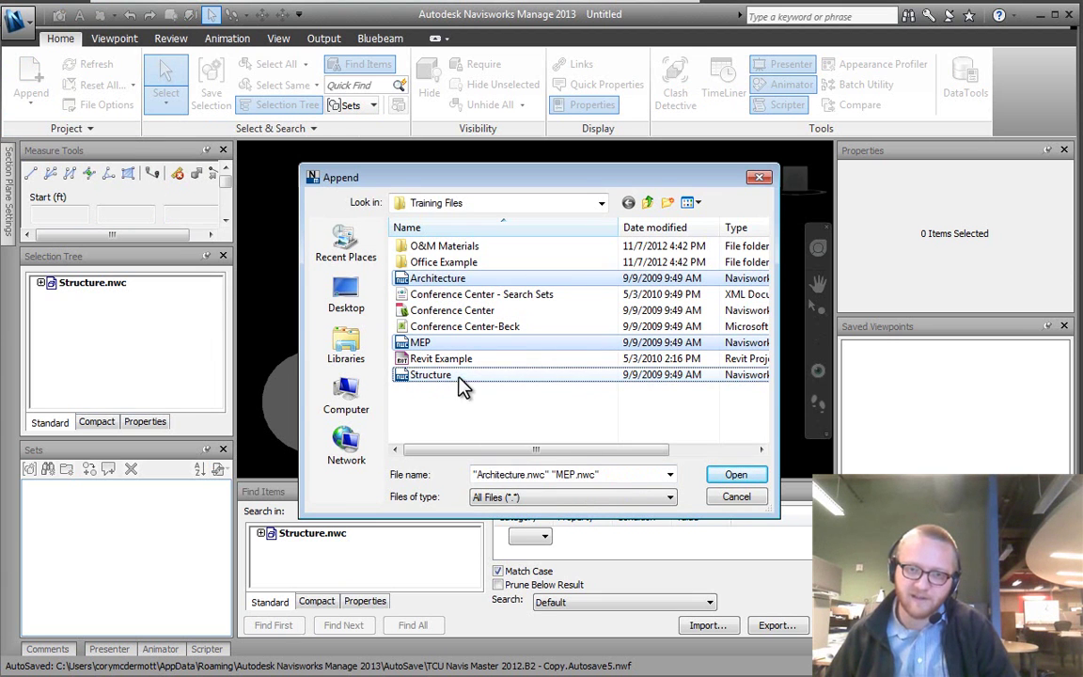
left_click(726, 478)
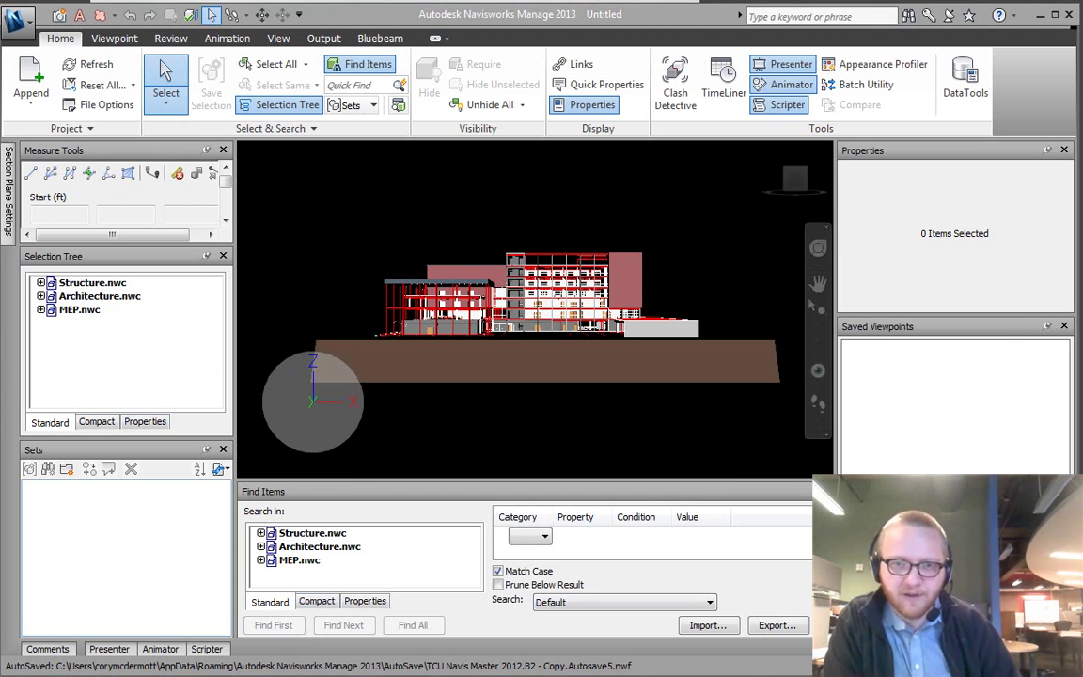
- Switch to the Navisworks 2011 Training Exercises PDF in Revu and read Exercise 2 on the NWC, NWF and NWD file formats
key("alt+Tab")
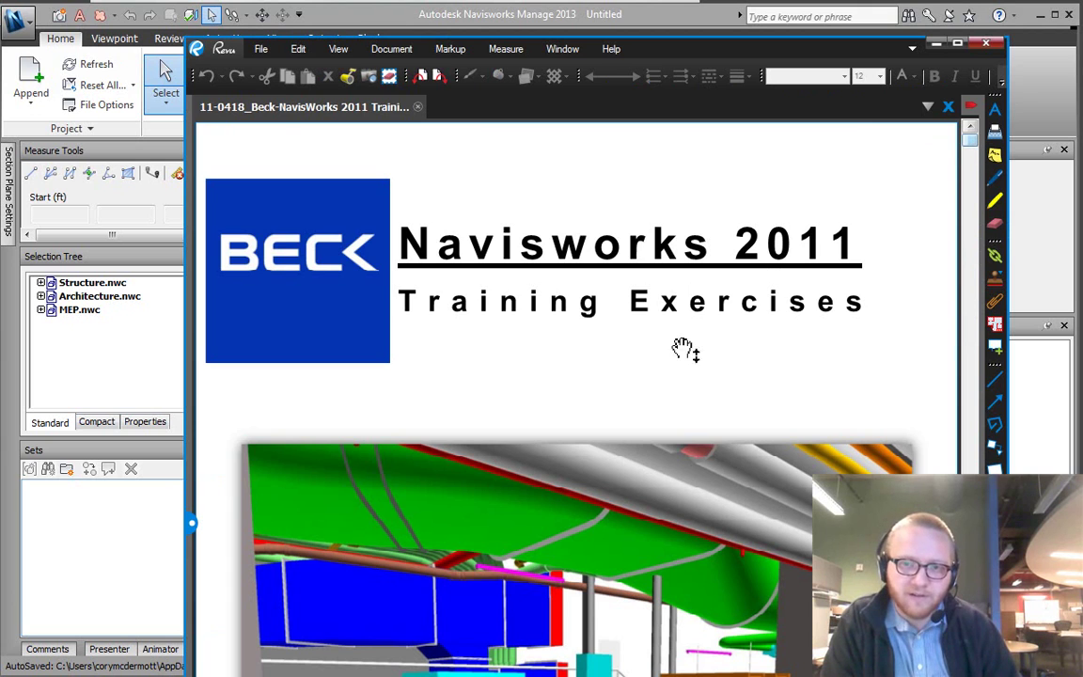
scroll(621, 374, "down", 5)
scroll(621, 374, "down", 20)
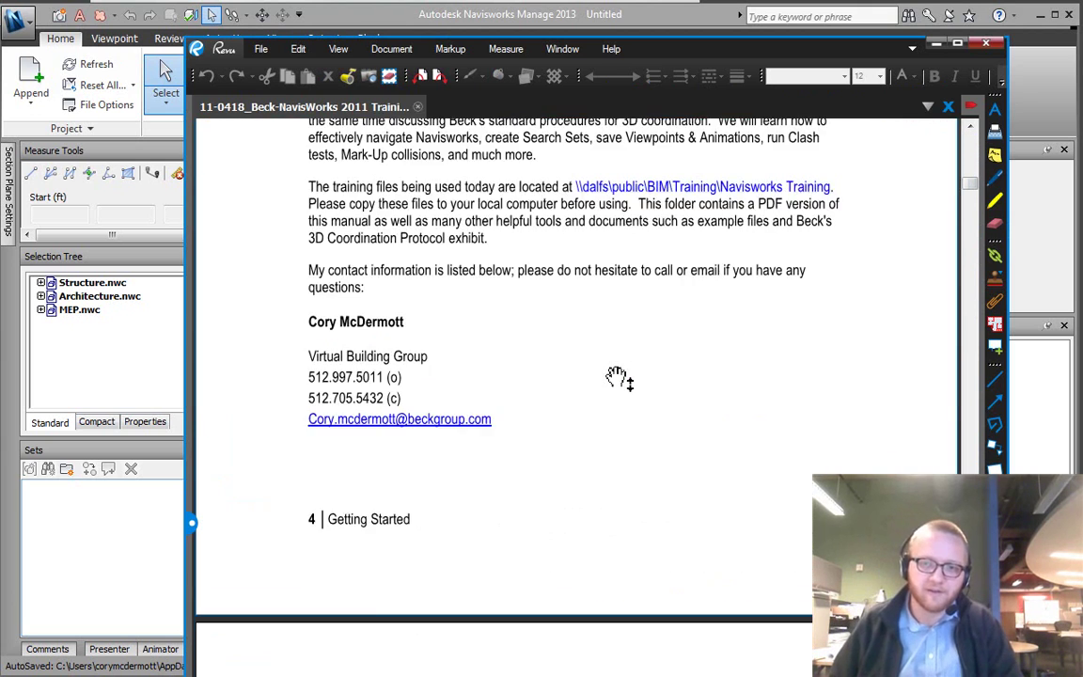
scroll(611, 395, "down", 3)
scroll(611, 395, "up", 9)
left_click_drag(620, 54, 593, 24)
scroll(569, 259, "up", 3)
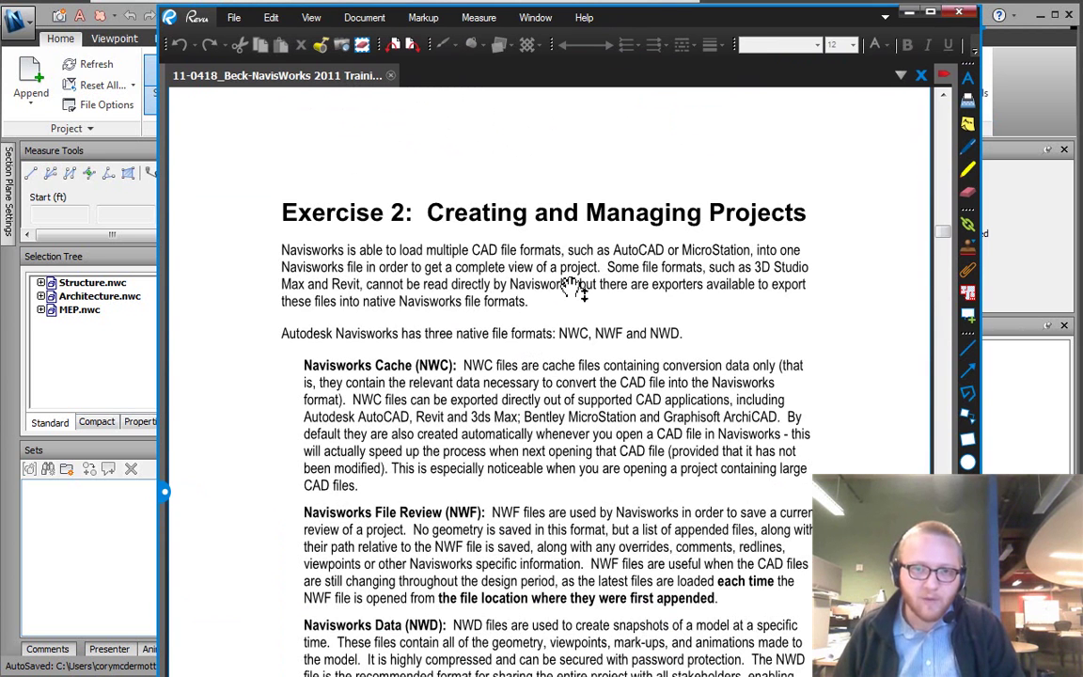
scroll(574, 287, "down", 3)
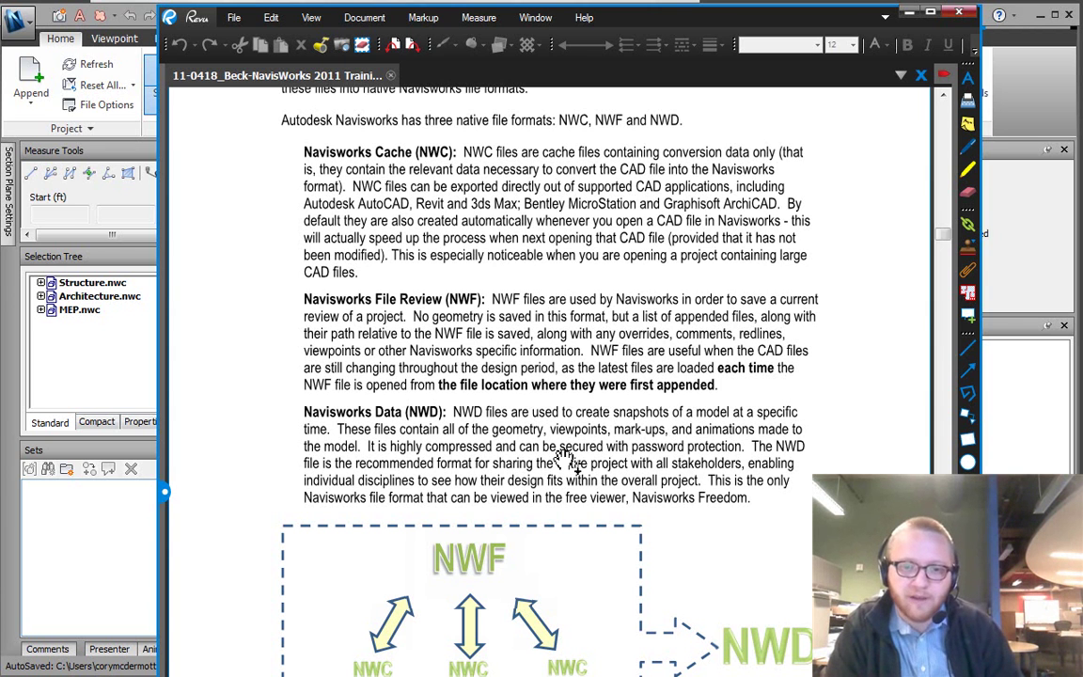
scroll(457, 228, "down", 3)
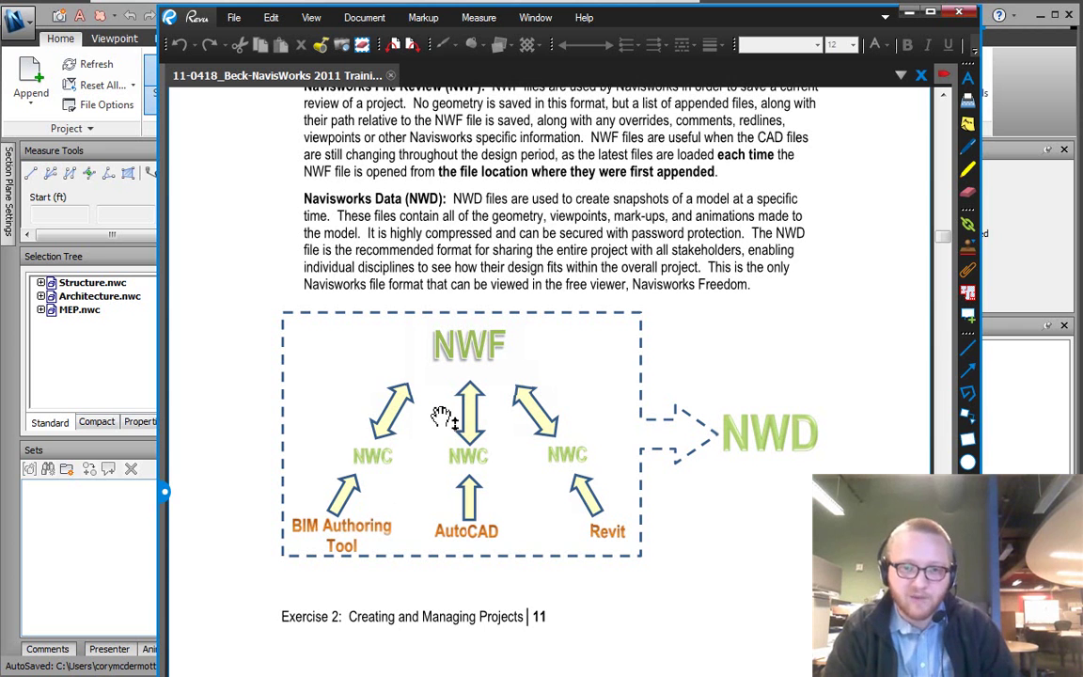
scroll(414, 449, "up", 5)
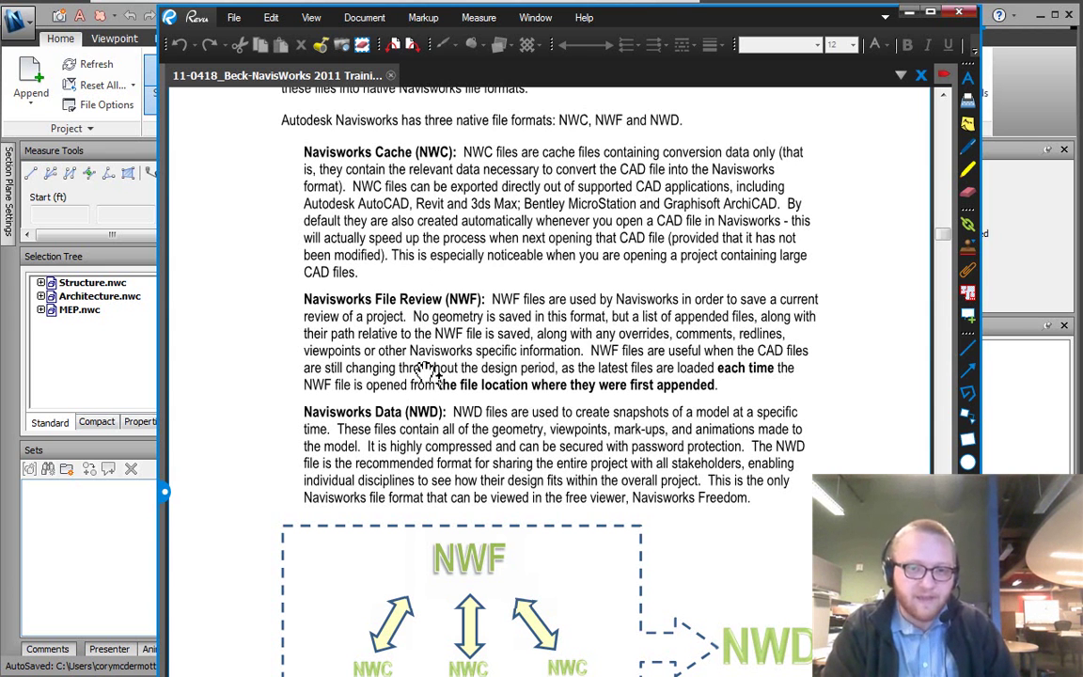
scroll(434, 556, "down", 3)
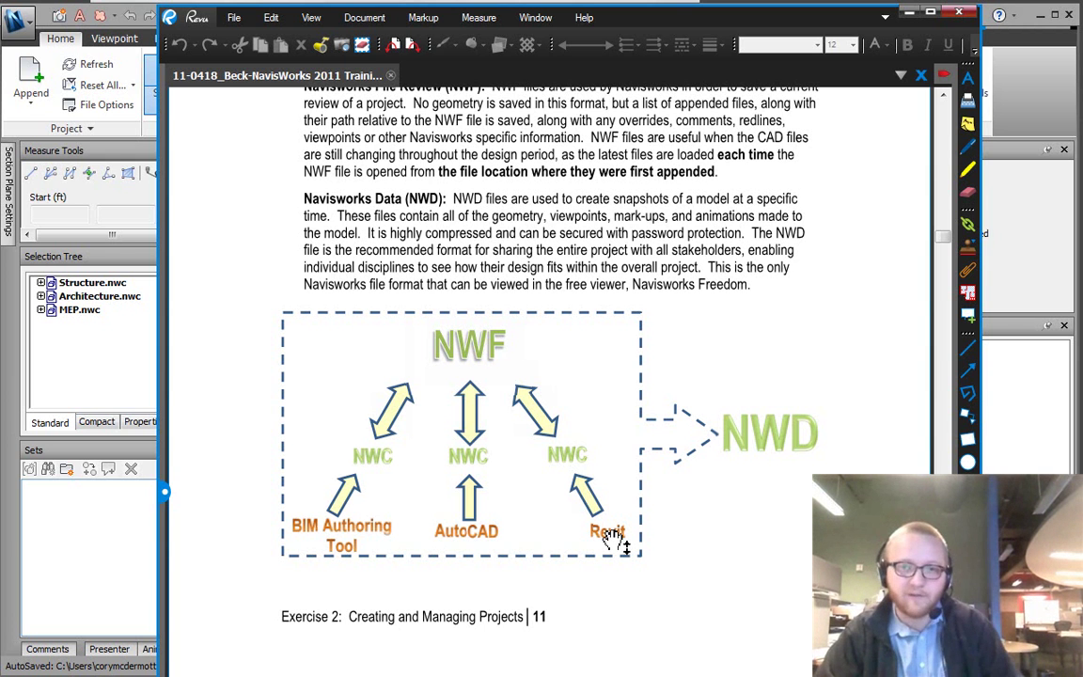
- Minimize the training PDF to return to Navisworks and orbit the combined building model to an angled view from above
left_click(909, 14)
mouse_move(520, 309)
middle_mouse_down("shift")
mouse_move(515, 322)
mouse_move(578, 358)
mouse_move(566, 341)
mouse_move(597, 380)
middle_mouse_up("shift")
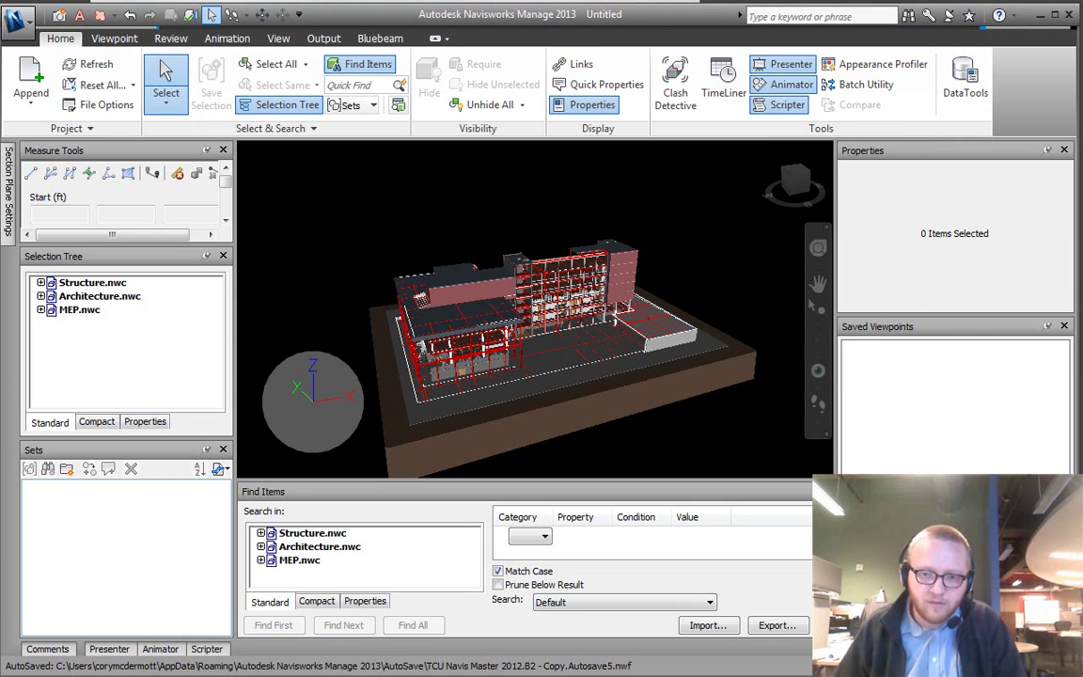